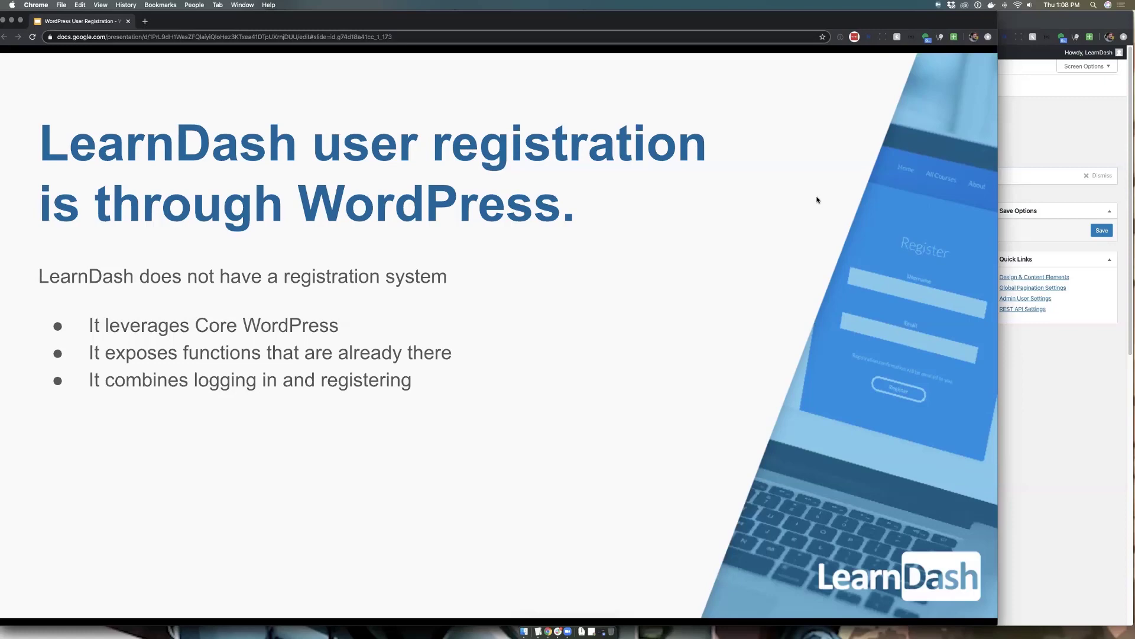
Advance the slides past 'But What About the Popup!?!' toward the LearnDash 3.0 Login Popup slide.
key(Right)
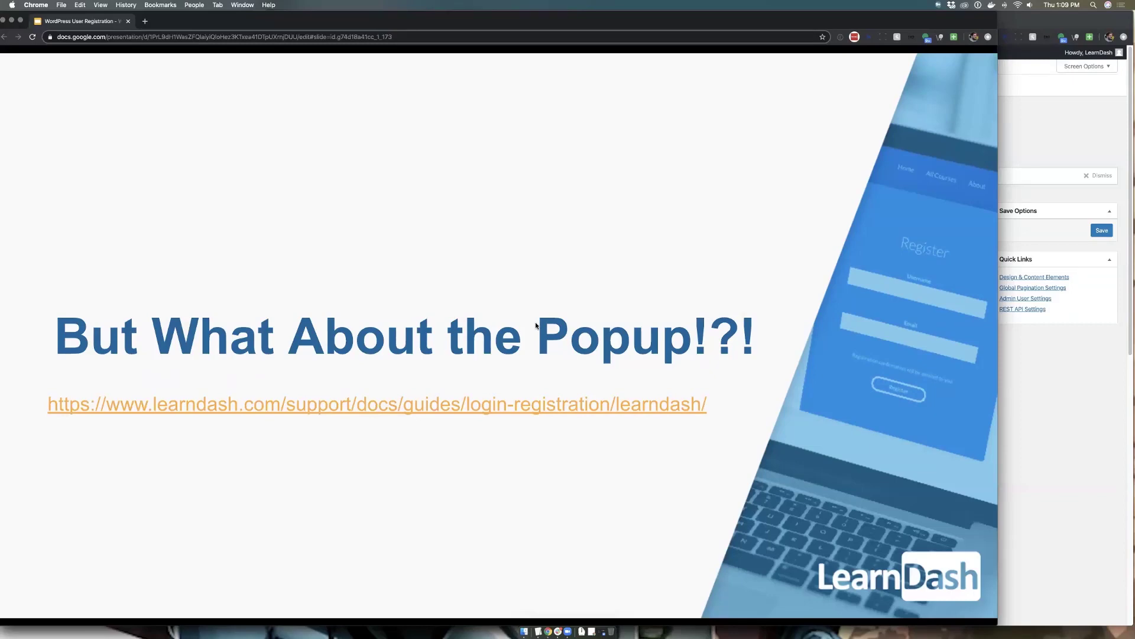
key(Right)
Move through the LearnDash 3.0 Login Popup slide to the Popup Demo slide and exit full screen.
key(Left)
key(Right)
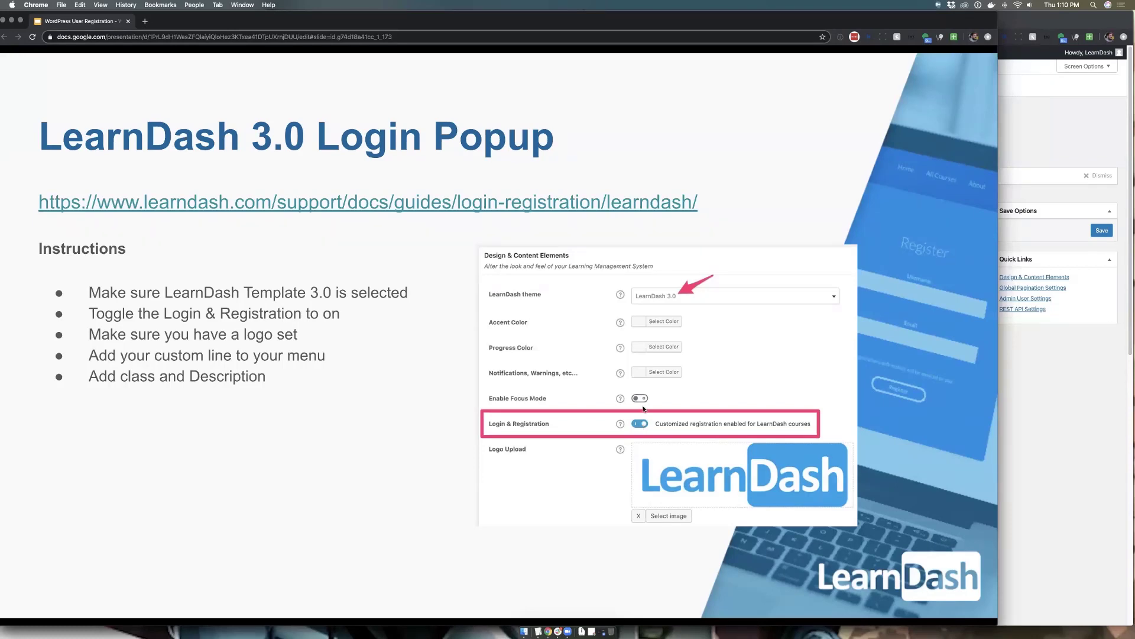
key(Right)
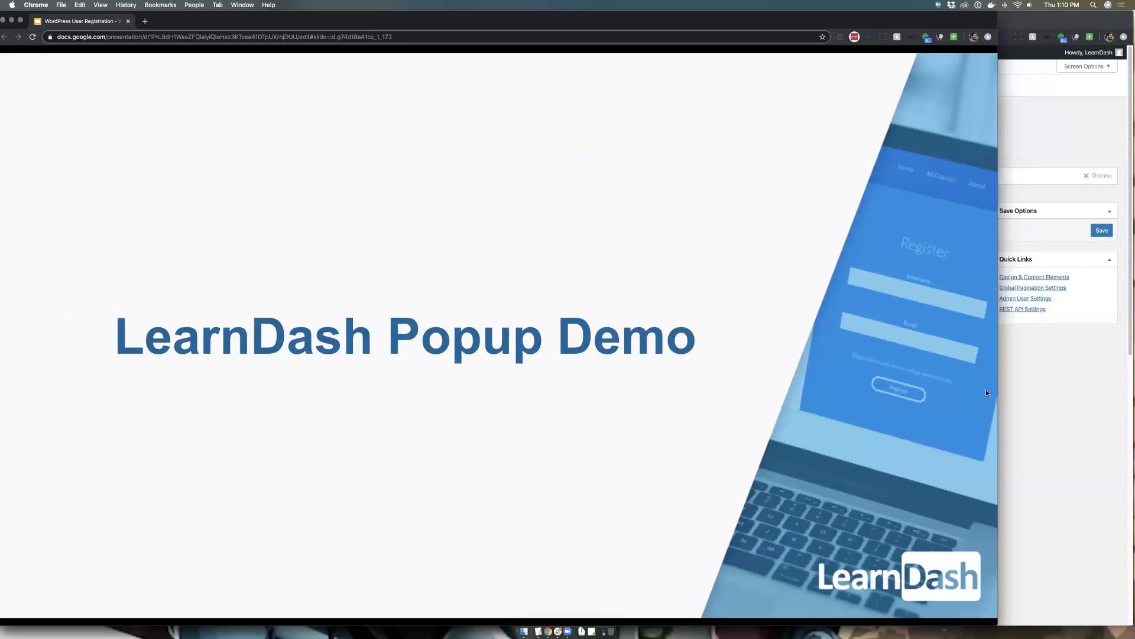
key(Escape)
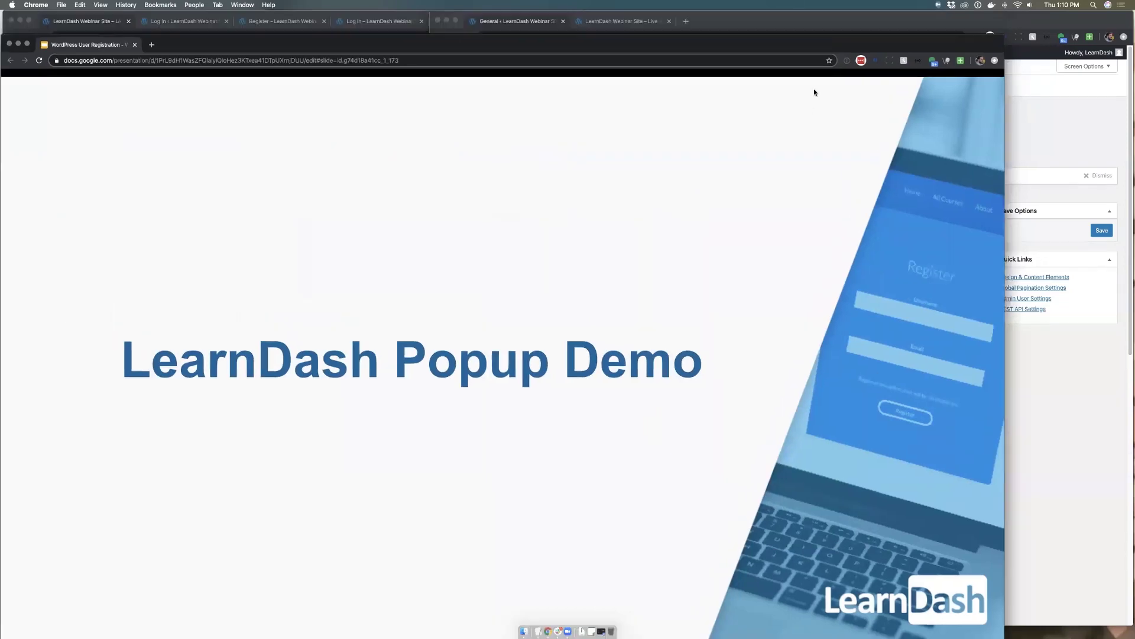
In LearnDash settings, keep LearnDash 3.0 as Active Template and turn on Login & Registration.
click(822, 60)
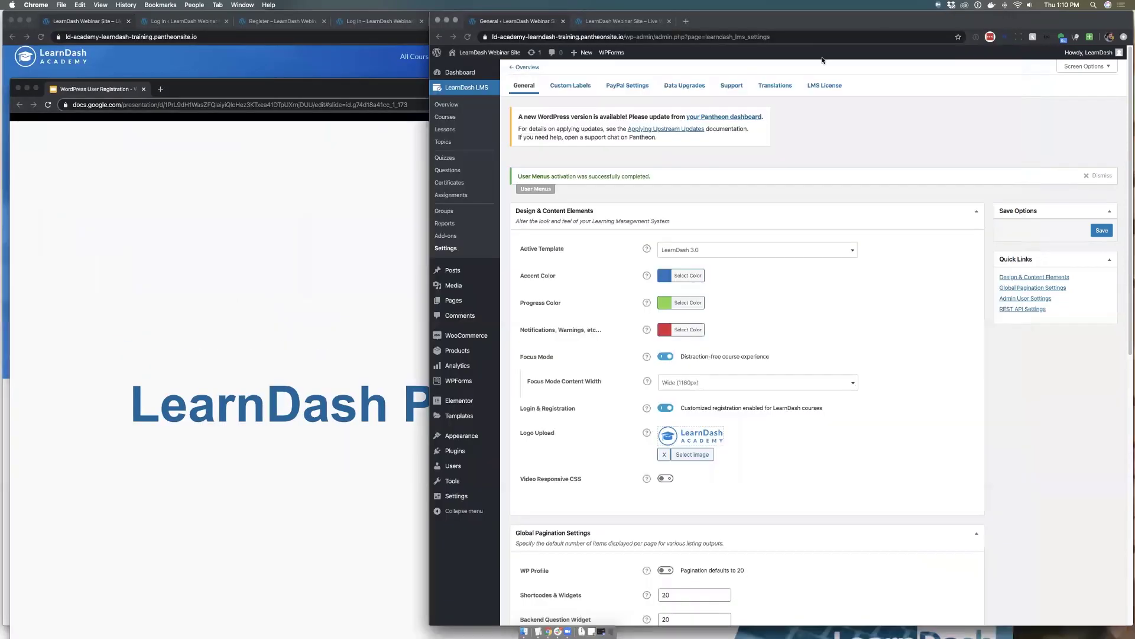
click(379, 57)
click(567, 224)
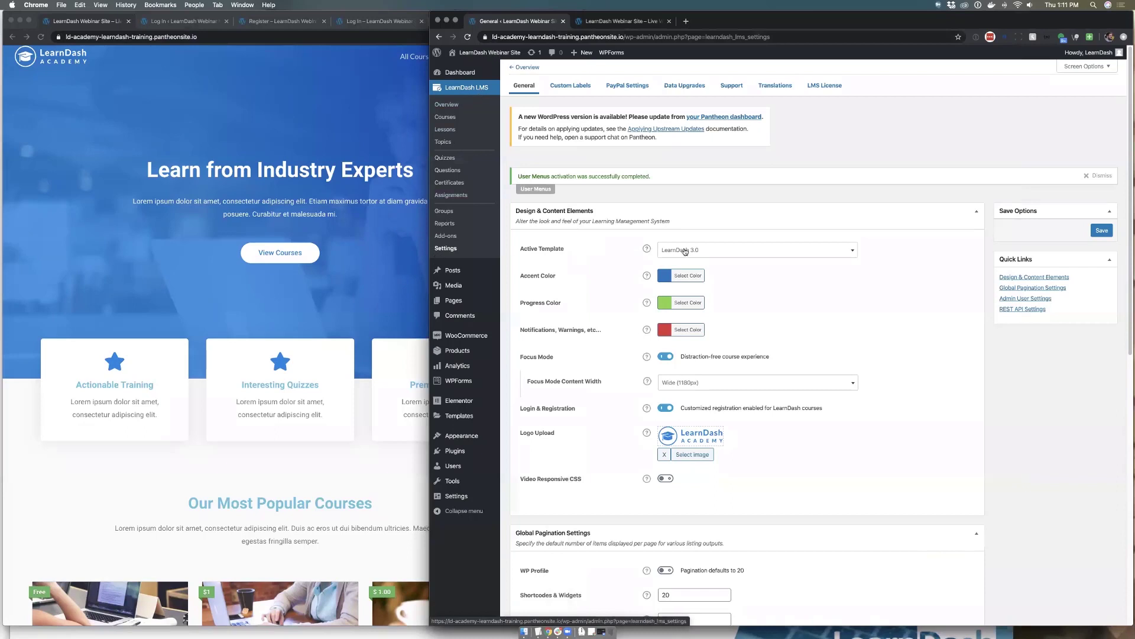
click(706, 252)
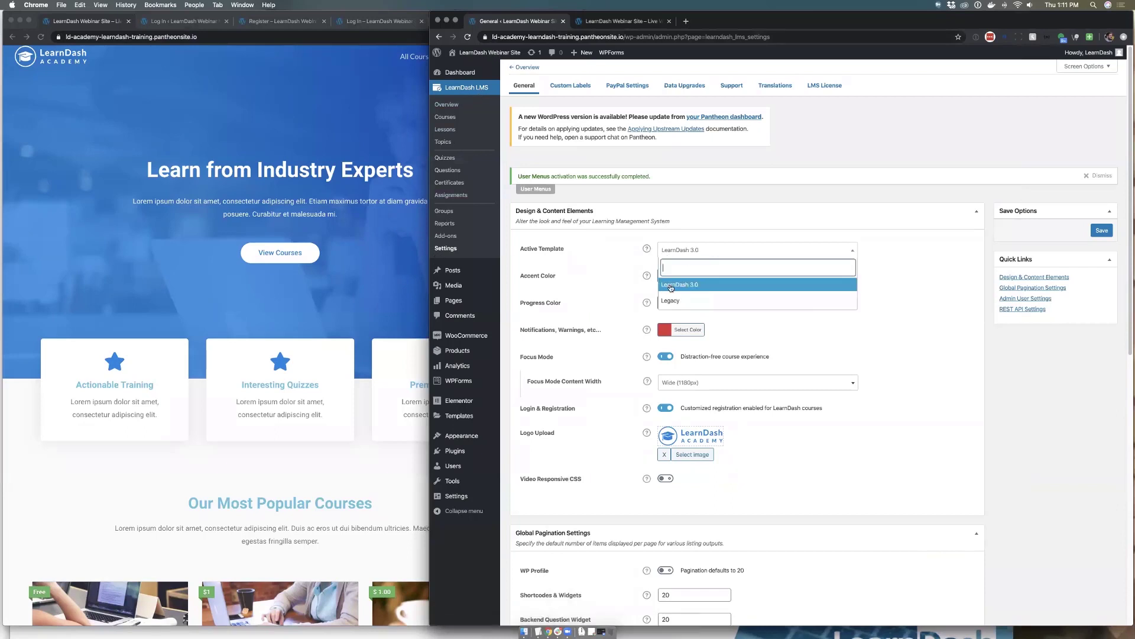
click(579, 283)
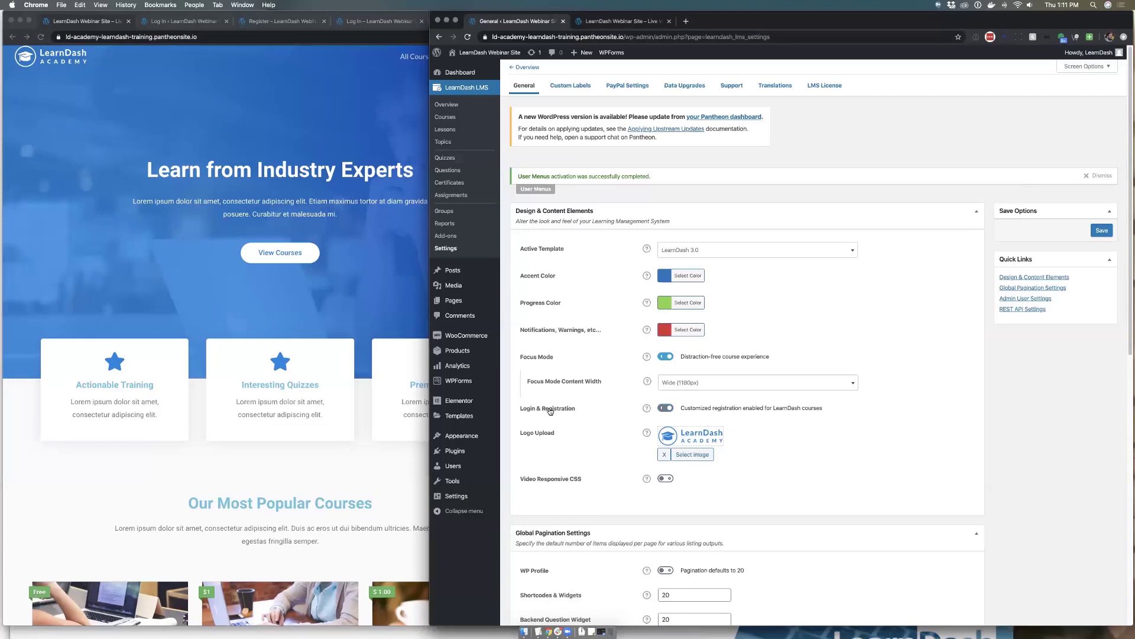
click(667, 408)
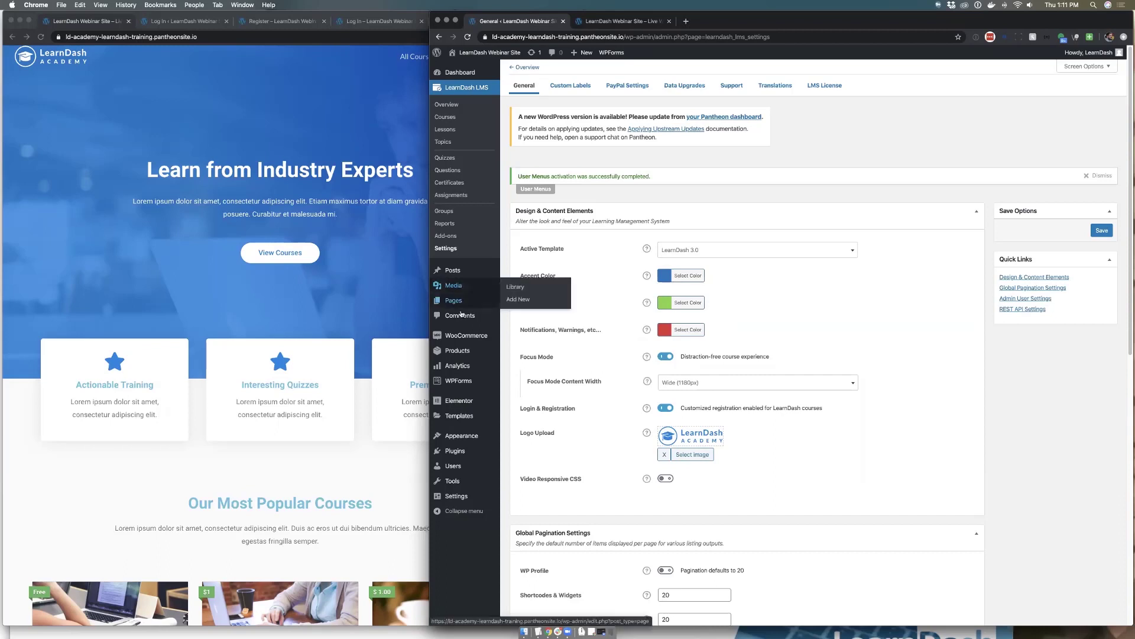
Open the Primary Menu under Appearance > Menus and expand the Custom Links panel.
mouse_move(459, 438)
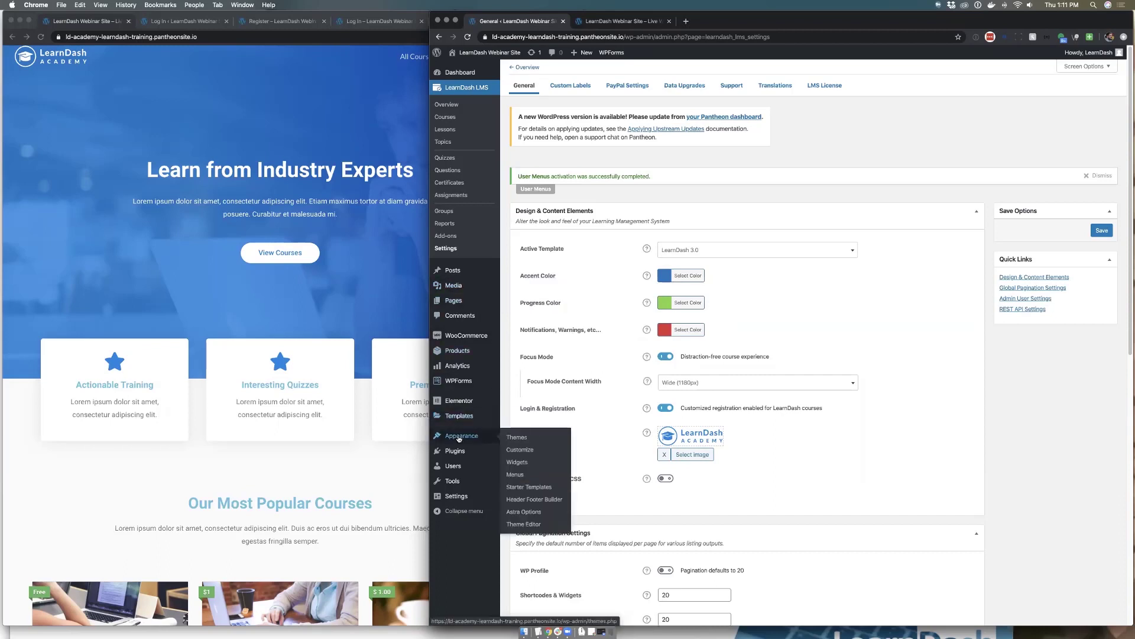
click(512, 476)
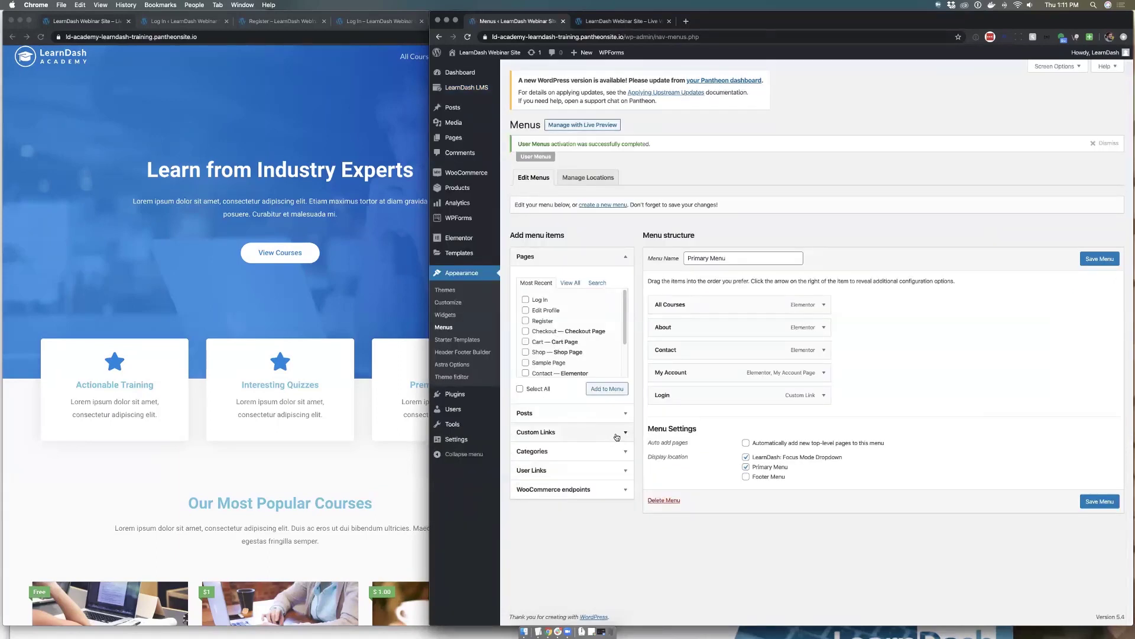
click(620, 434)
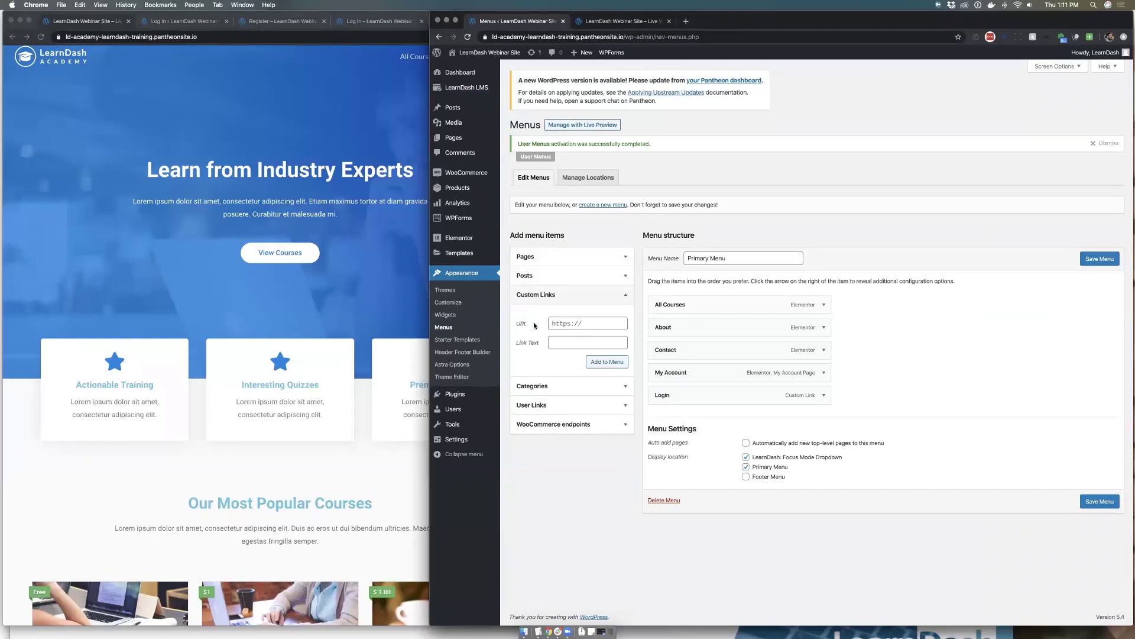
Enter URL '#login' and link text 'Login' in the Custom Links fields.
click(1053, 66)
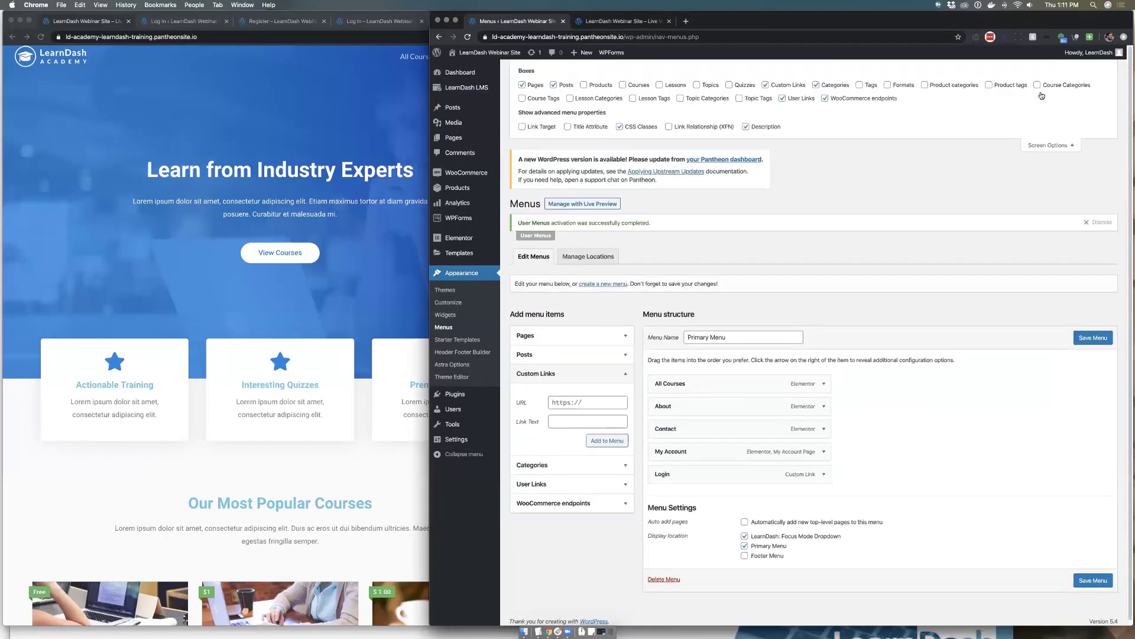
click(1044, 147)
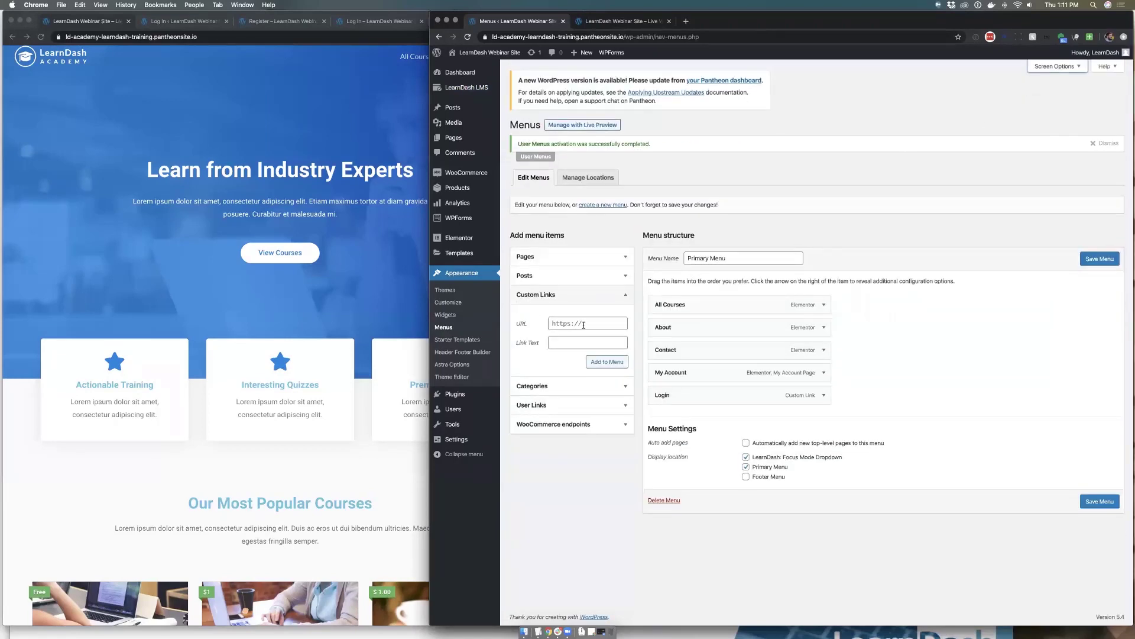
click(565, 317)
text(#login)
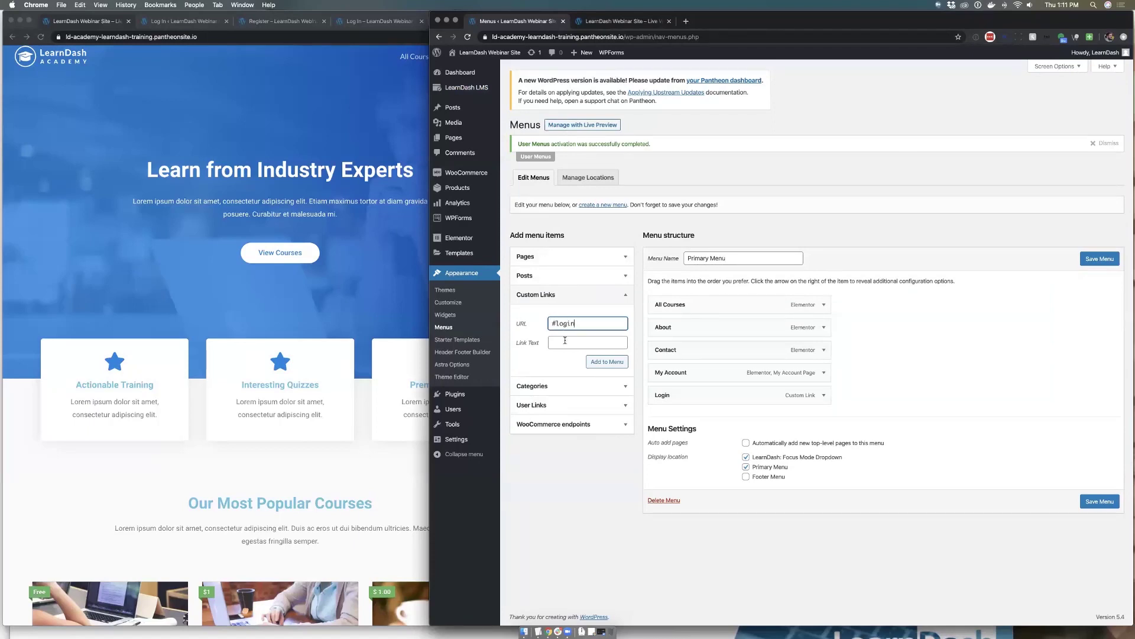
click(567, 342)
drag(569, 343, 549, 323)
click(824, 395)
Review the existing Login item's ld-button class and [learndash_login] description, then show Screen Options.
scroll(823, 400, down, 1)
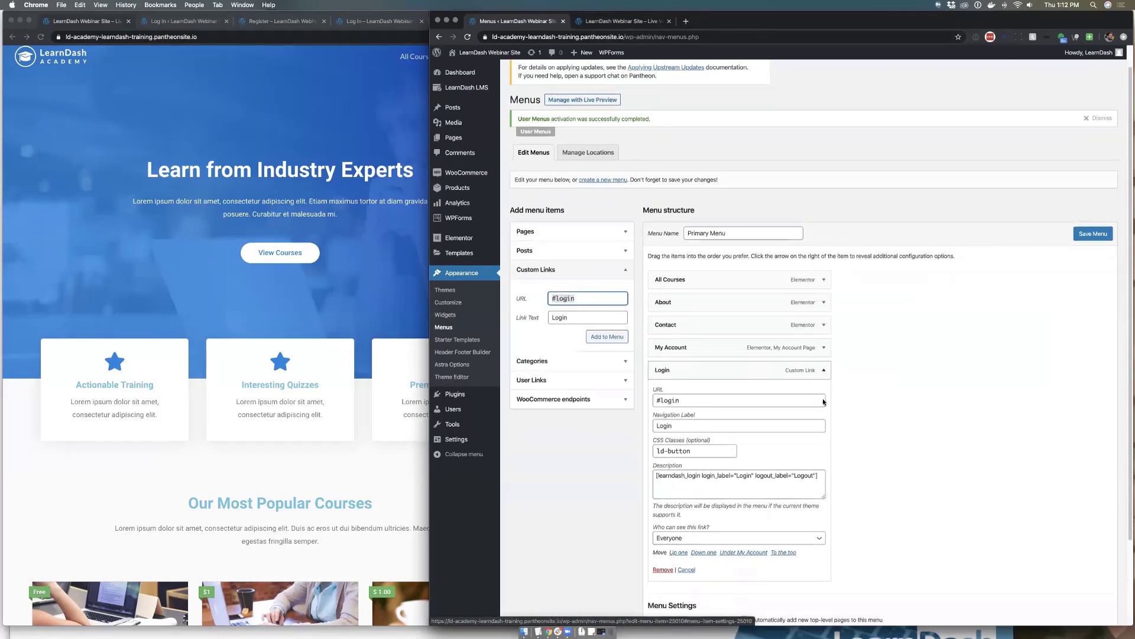
scroll(822, 399, down, 2)
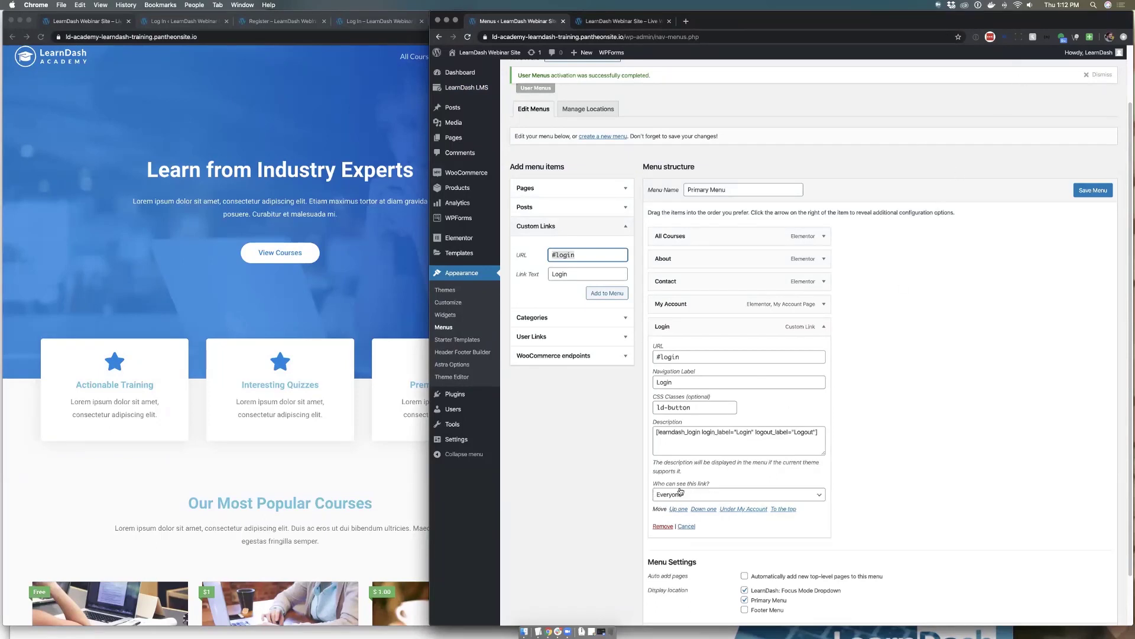
scroll(958, 323, up, 2)
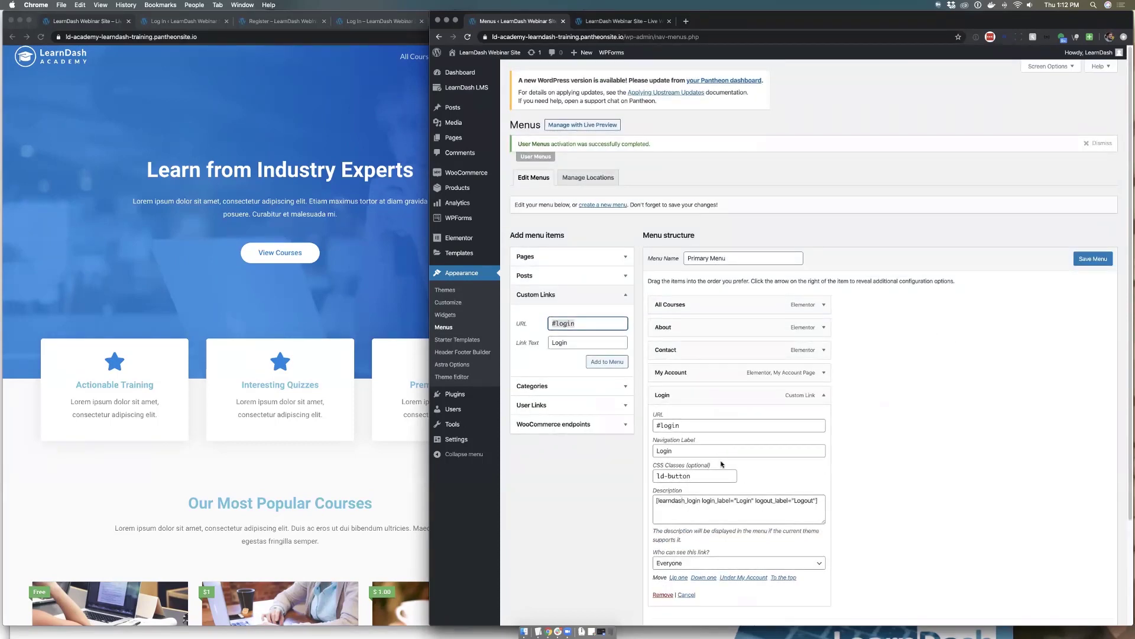
click(1047, 67)
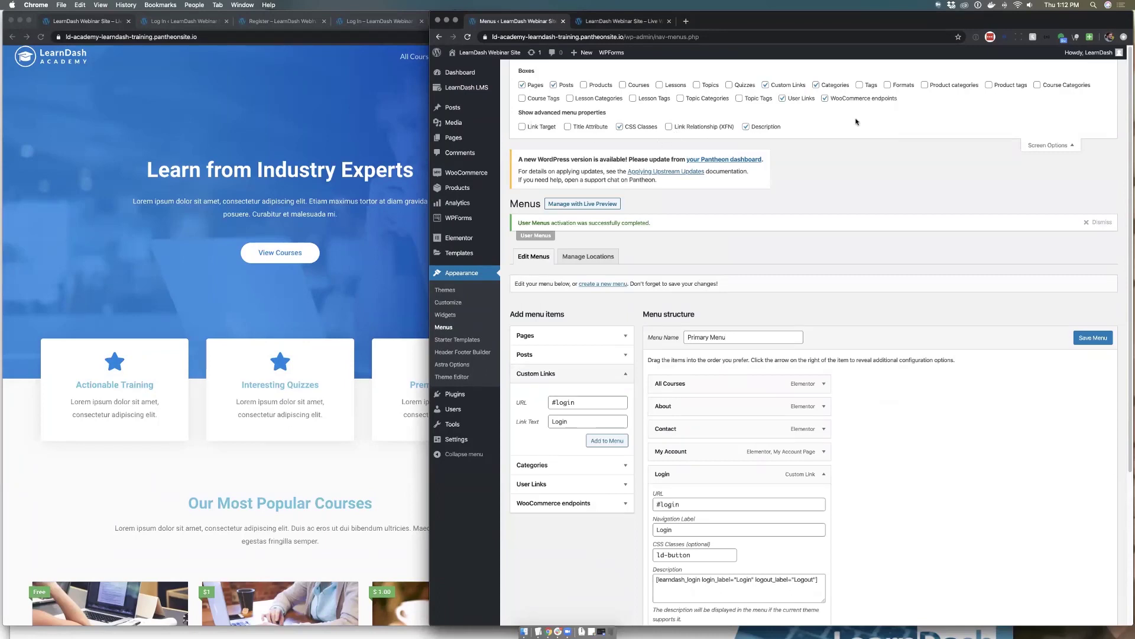
Keep the CSS Classes field enabled in Screen Options and close the panel.
click(619, 126)
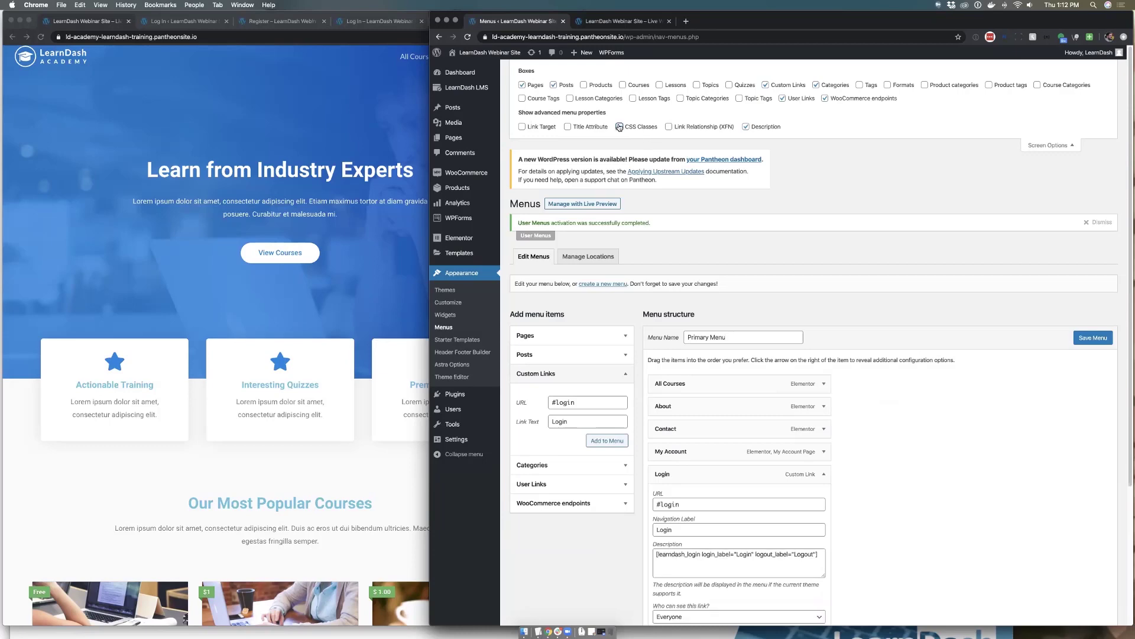
click(619, 127)
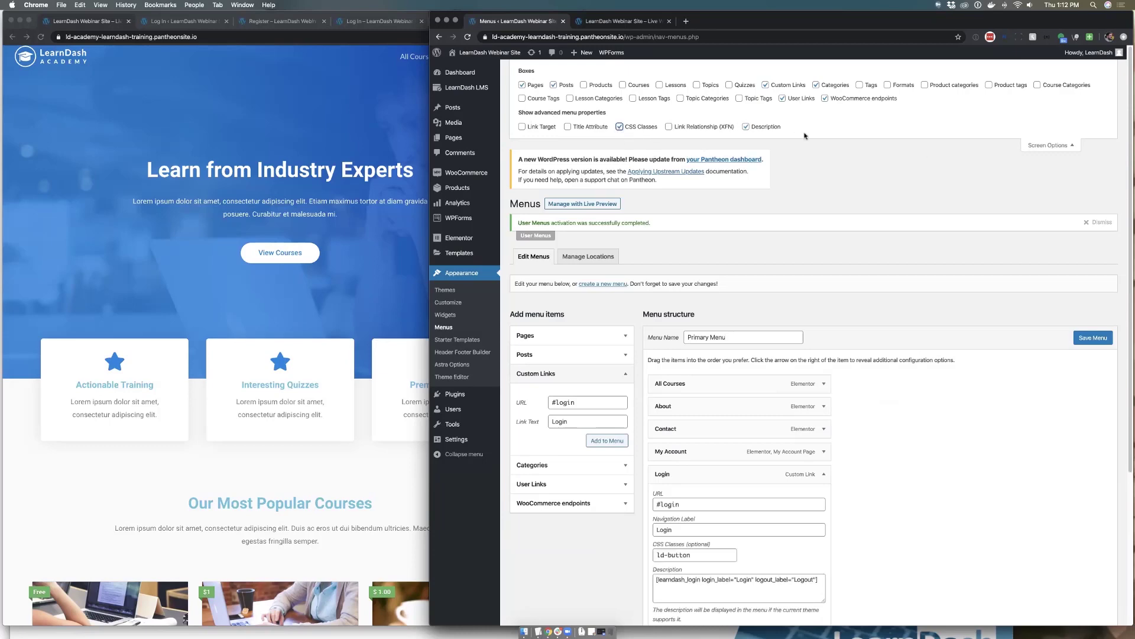
click(1043, 146)
Highlight the Login item's [learndash_login login_label="Login" logout_label="Logout"] description shortcode.
scroll(663, 365, down, 3)
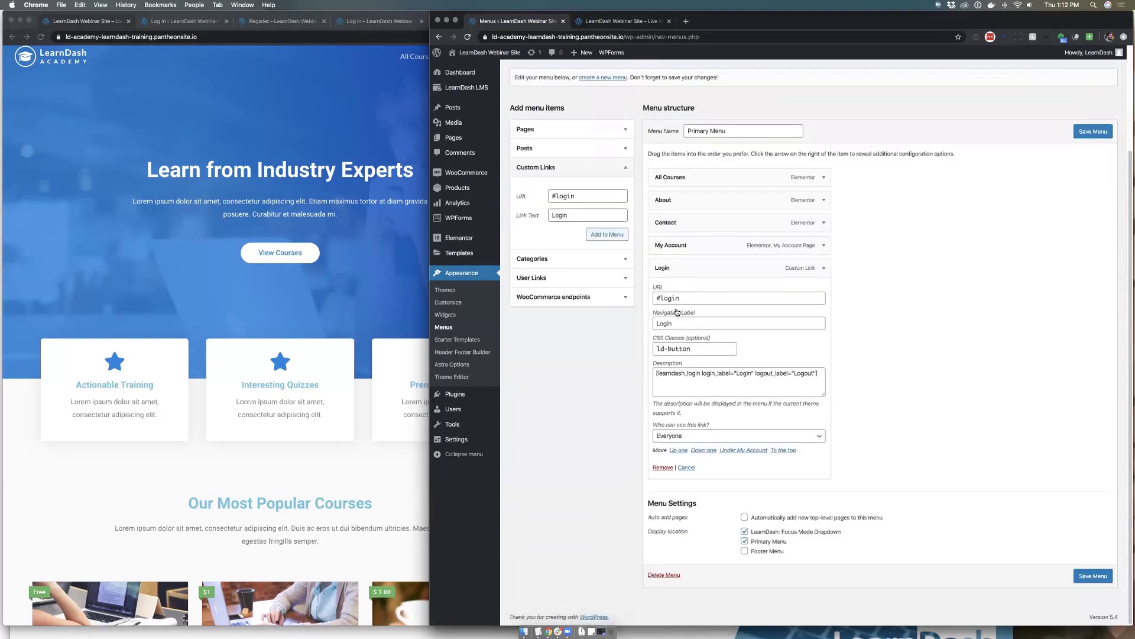
drag(654, 374, 833, 372)
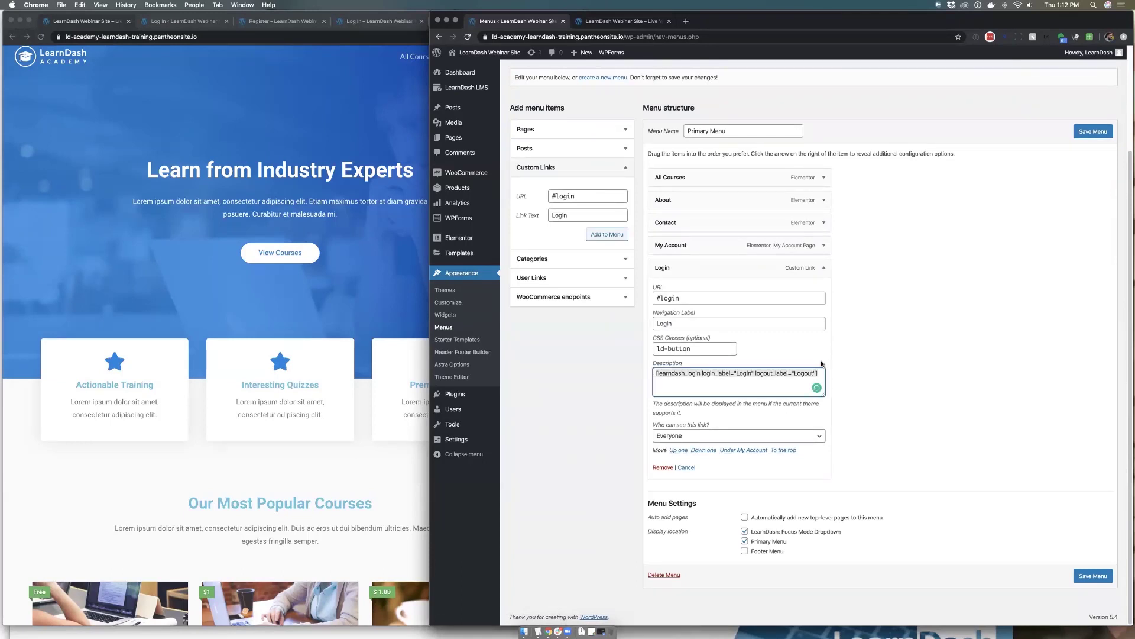
click(744, 374)
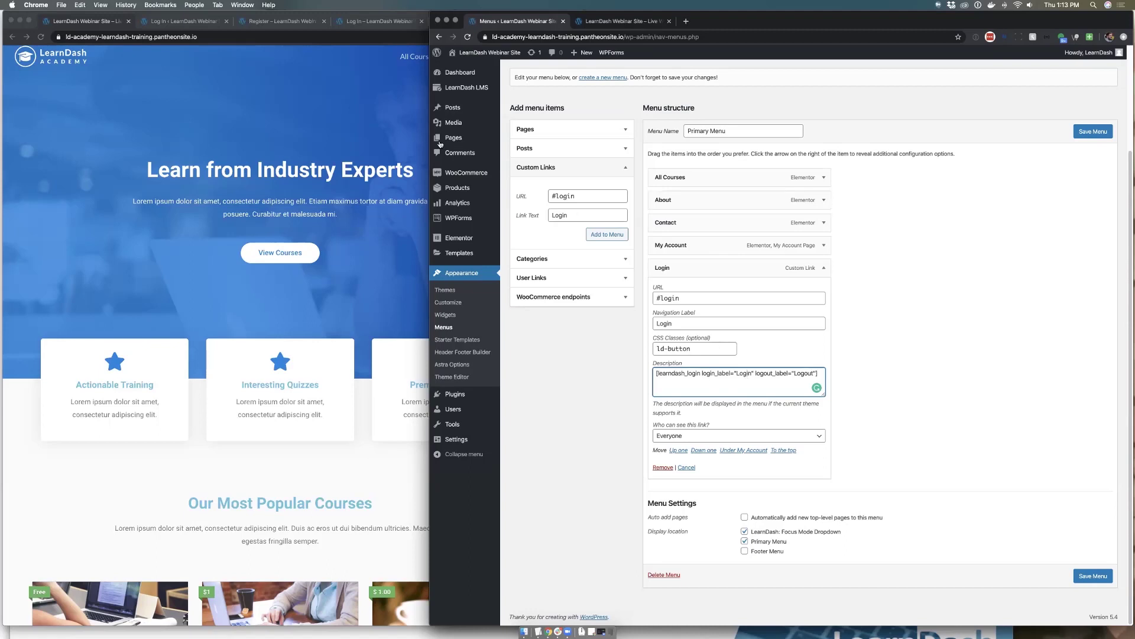
Switch between the logged-out site and Menus admin page, re-highlighting the shortcode description.
click(354, 133)
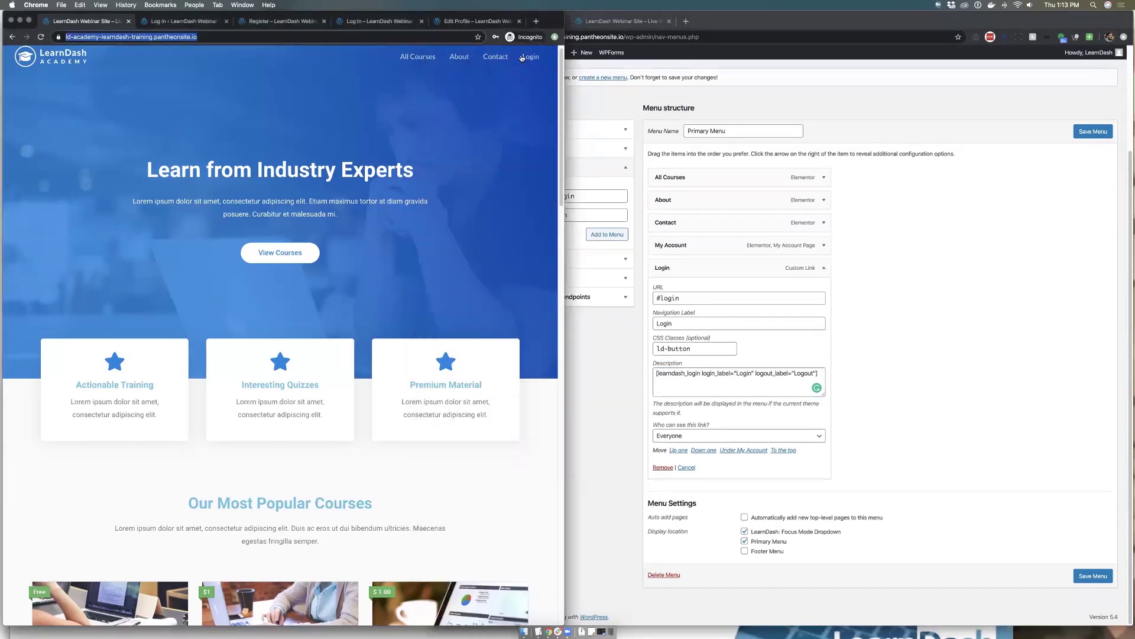
click(692, 23)
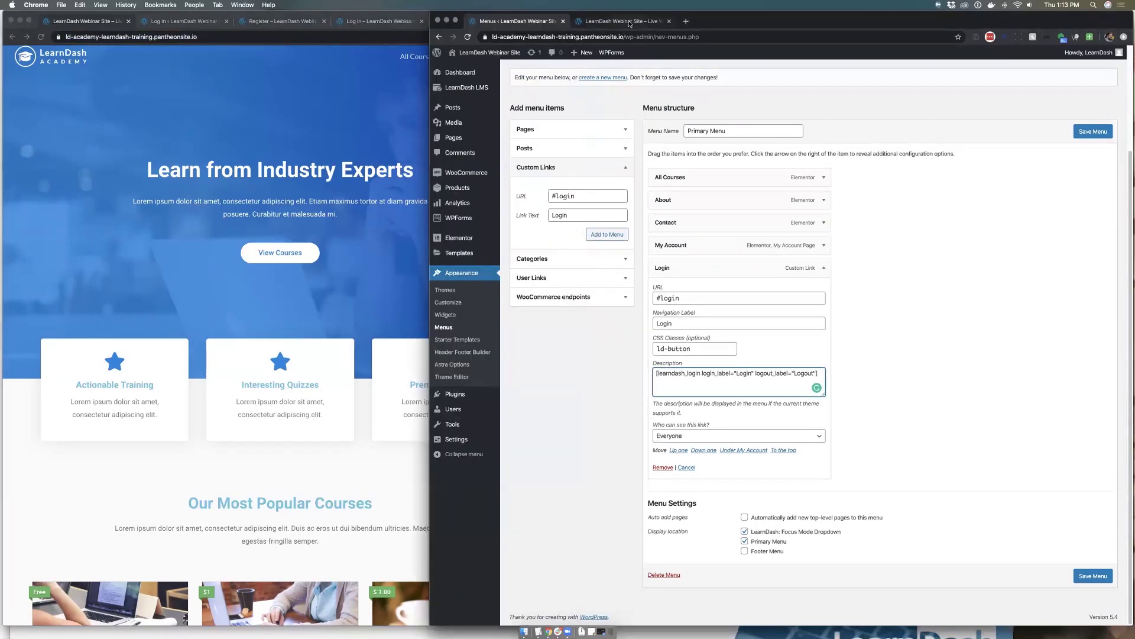
click(630, 23)
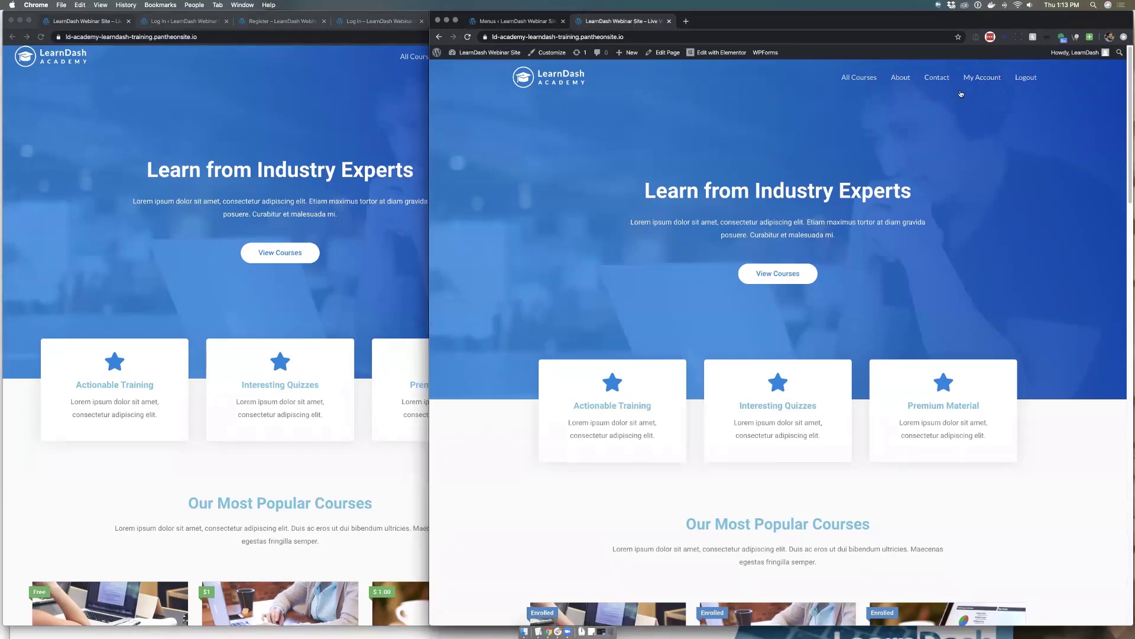
click(400, 98)
key(super+l)
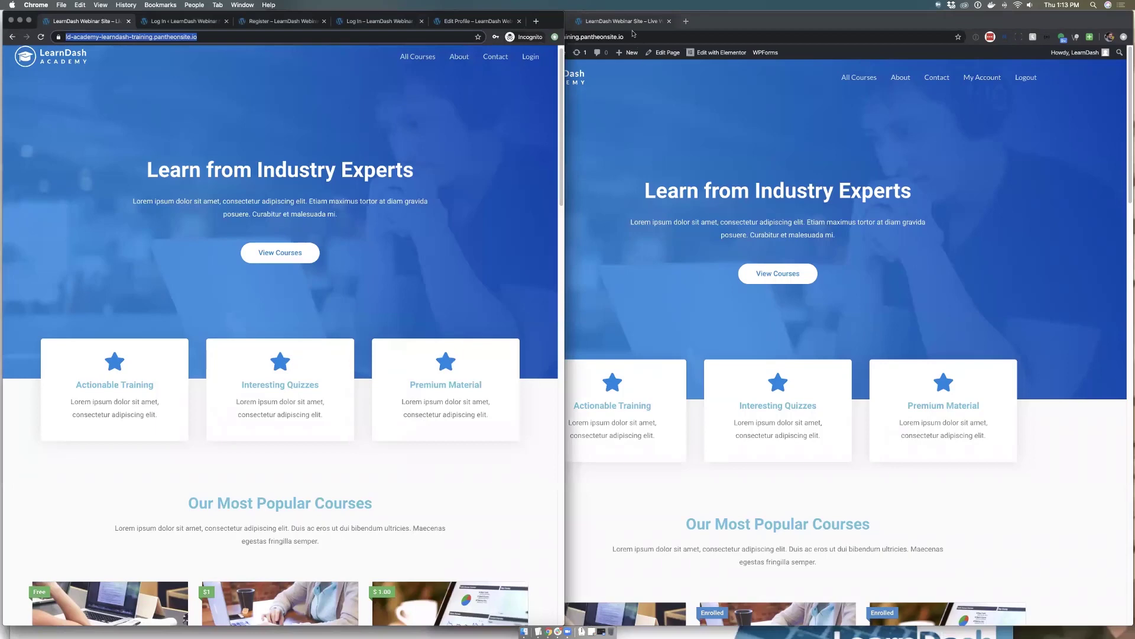
click(631, 28)
click(514, 20)
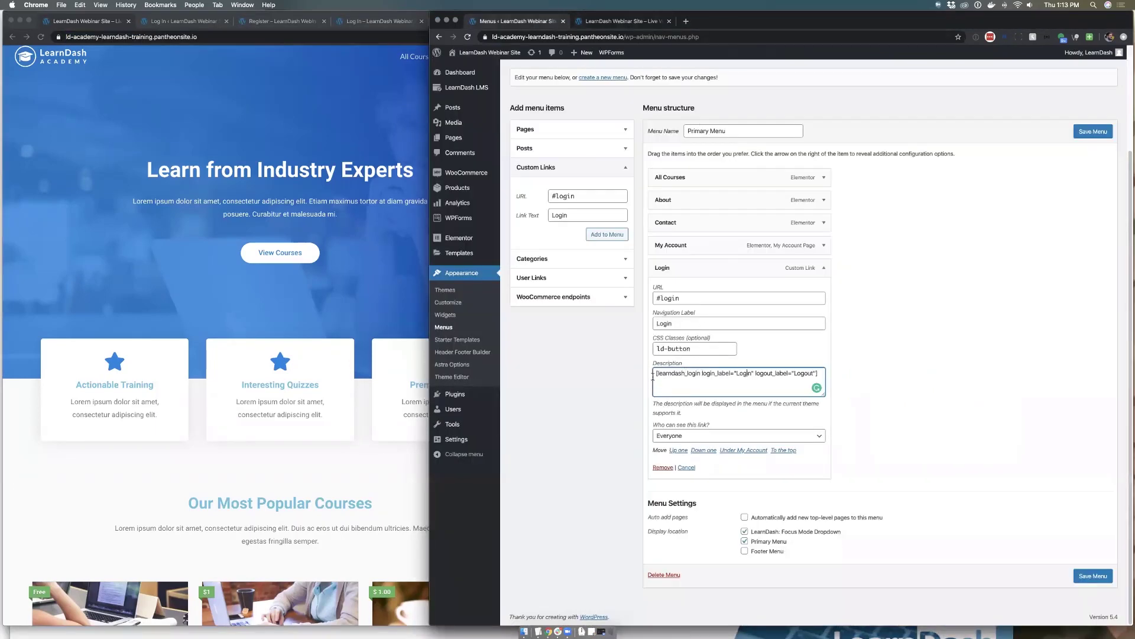
drag(654, 374, 819, 374)
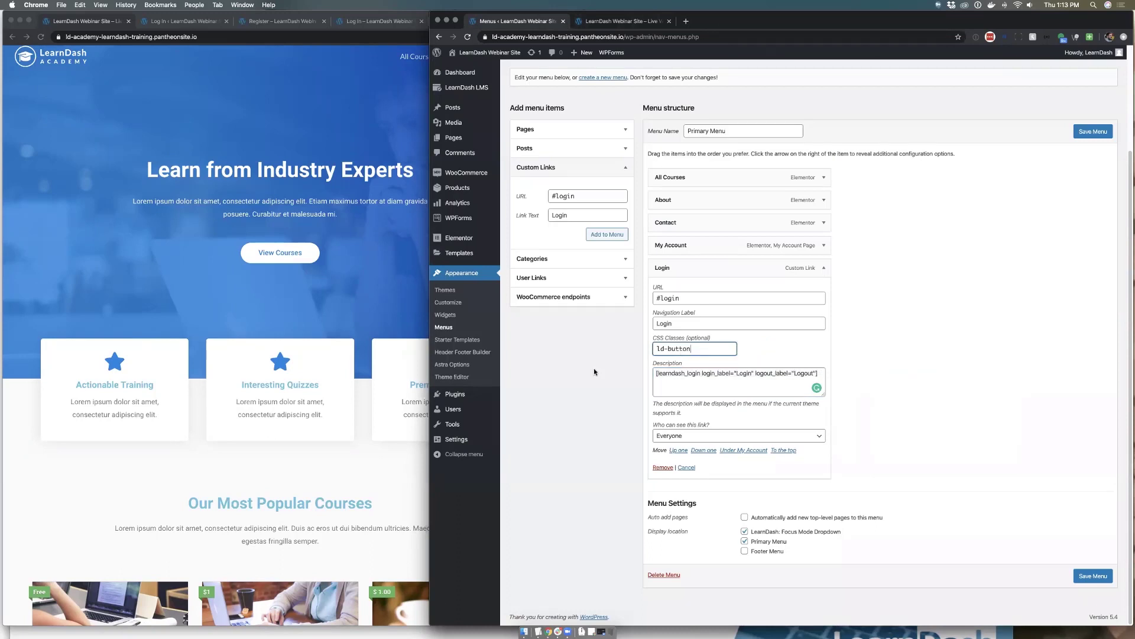
On the logged-out site, open the Login popup, switch to Register an Account, then close it.
click(391, 202)
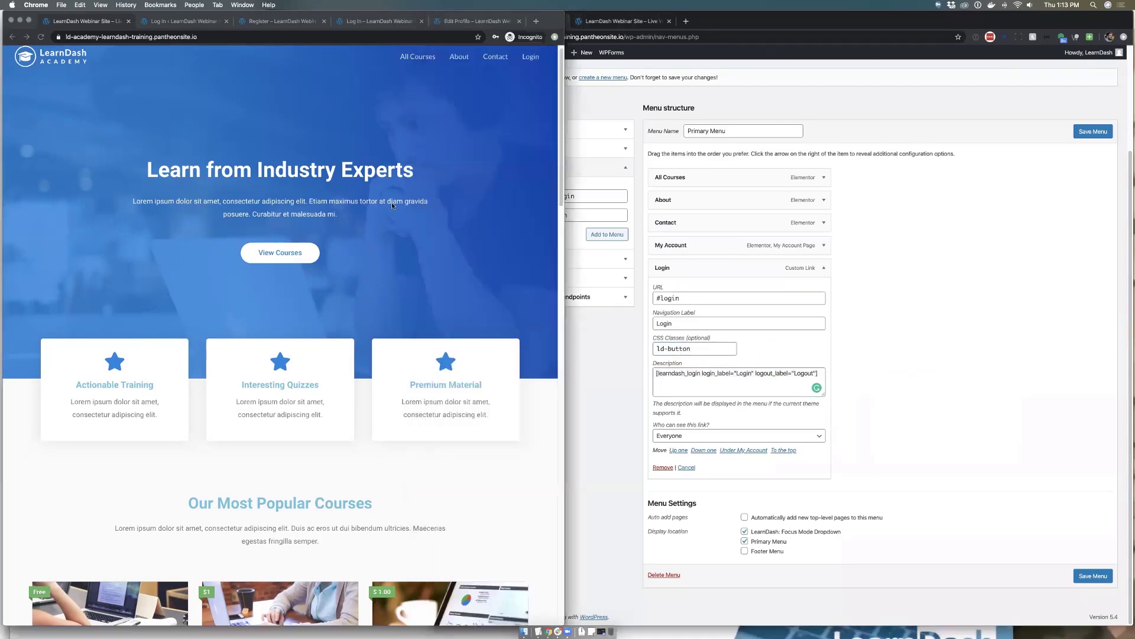
click(532, 60)
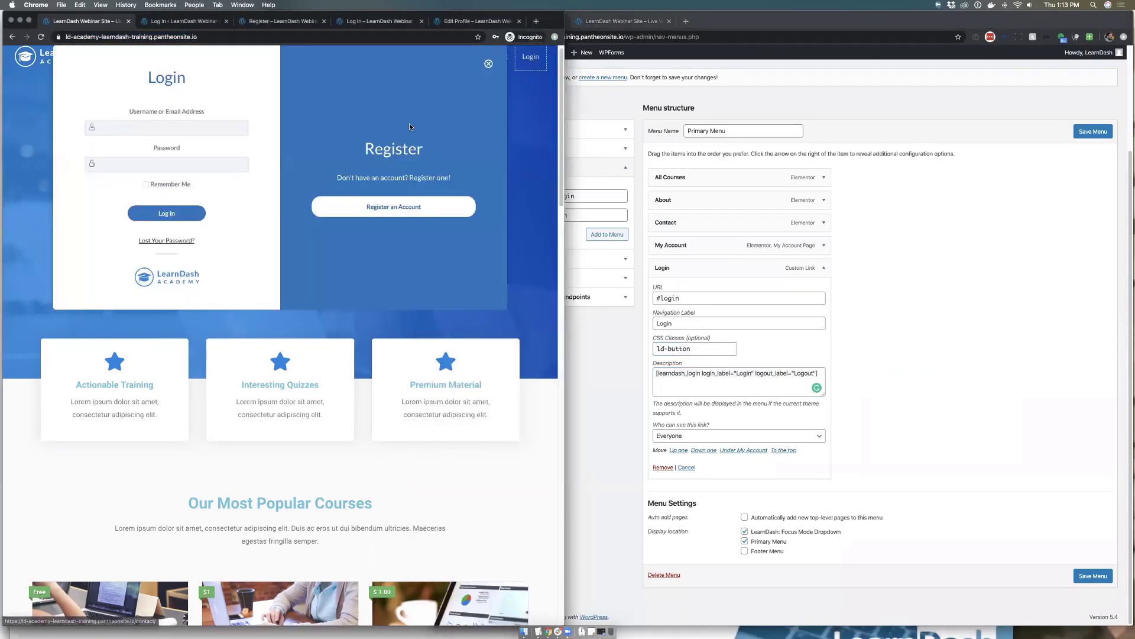
click(329, 202)
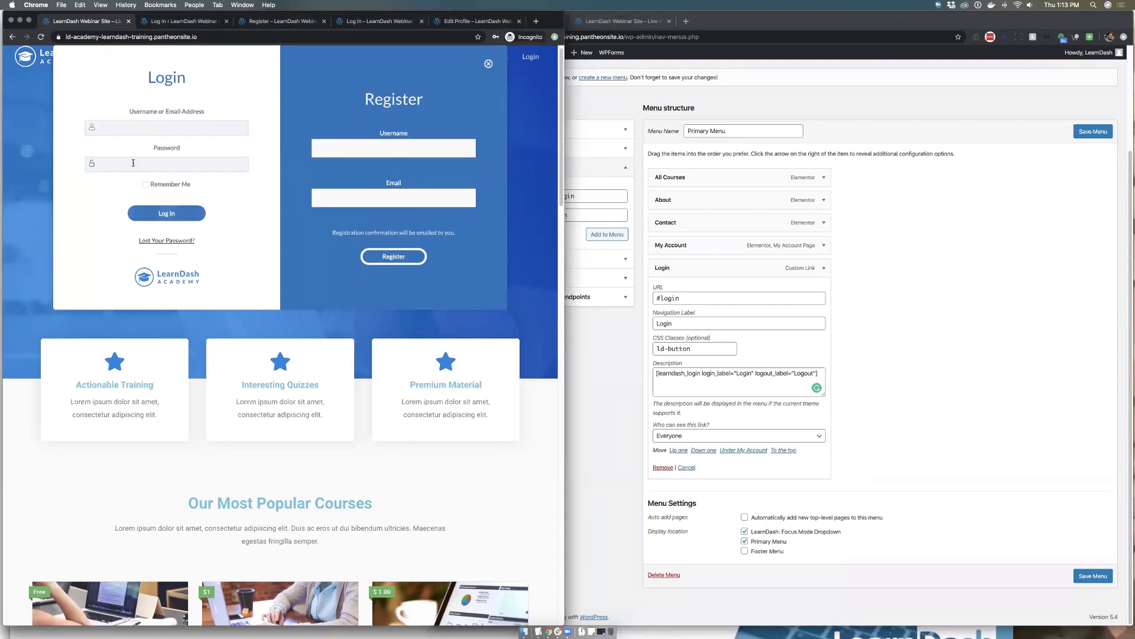
click(488, 65)
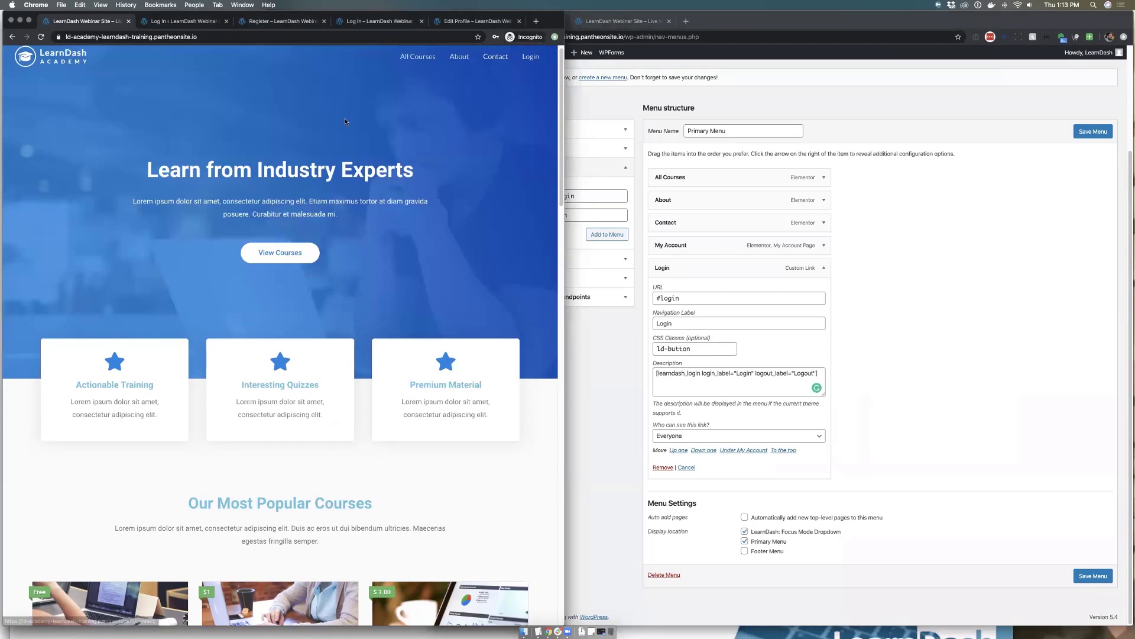
Rearrange the admin and site windows and bring the Google Slides presentation forward.
double_click(738, 26)
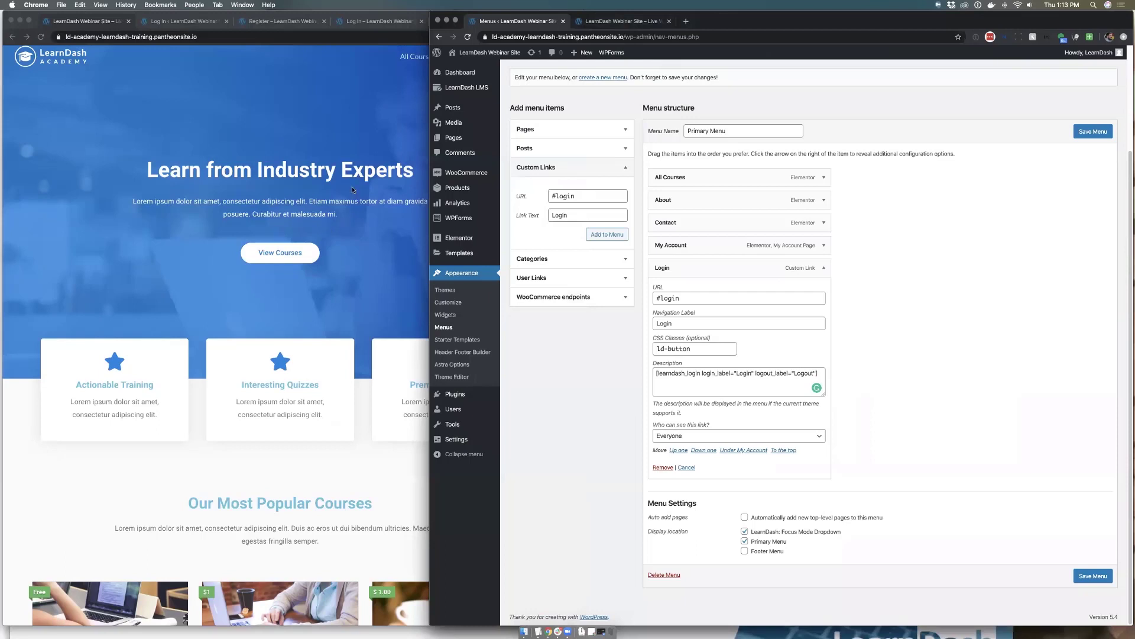
click(622, 21)
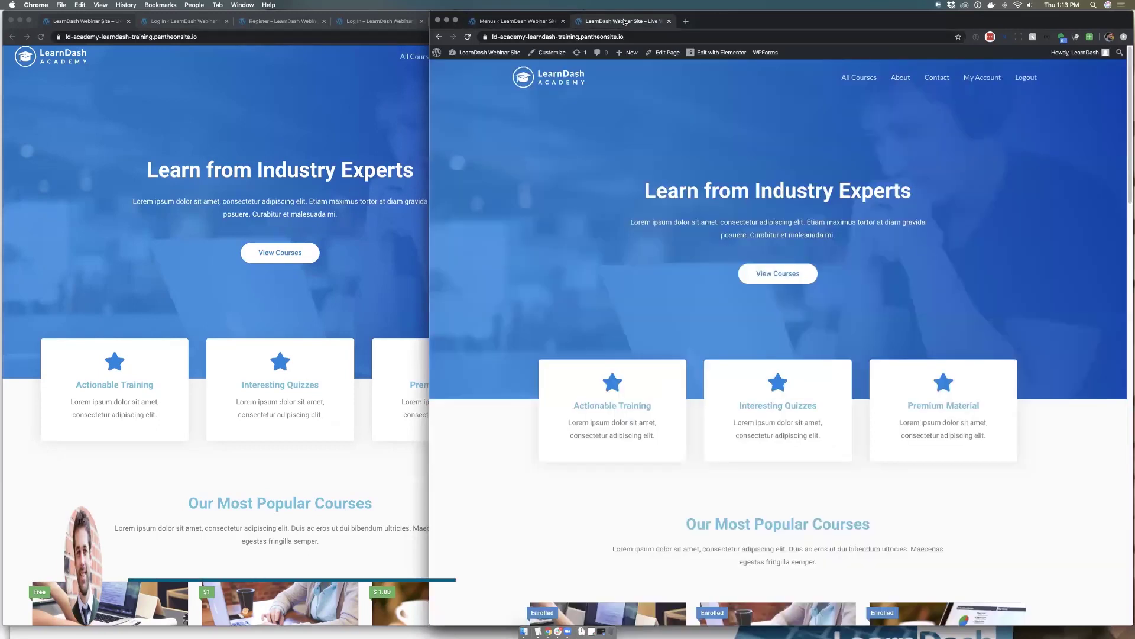
click(512, 23)
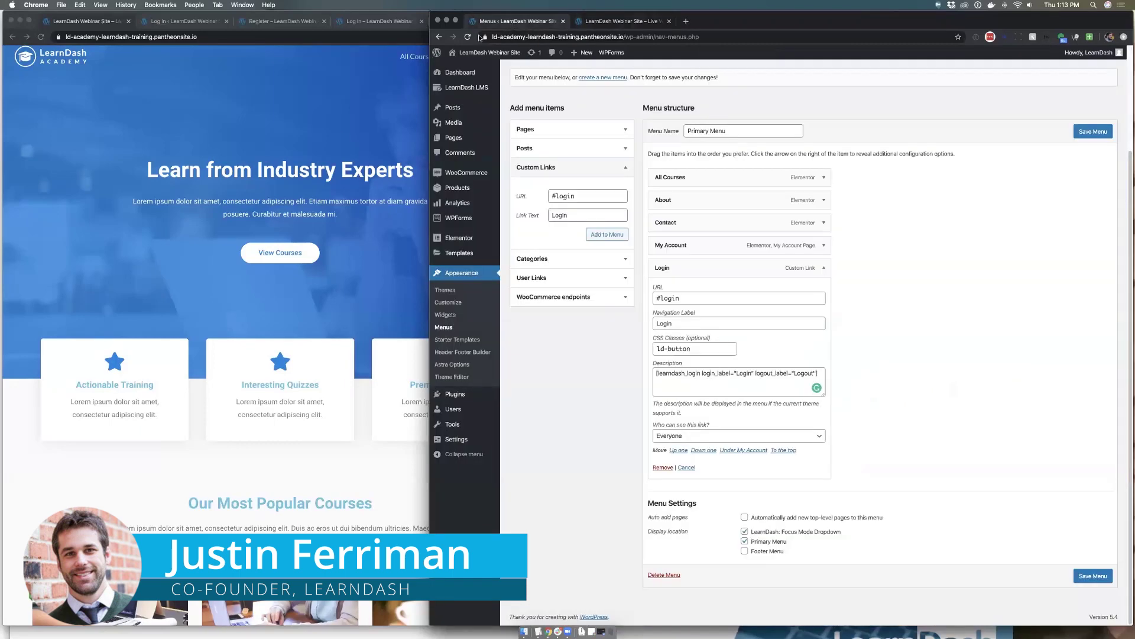
click(374, 228)
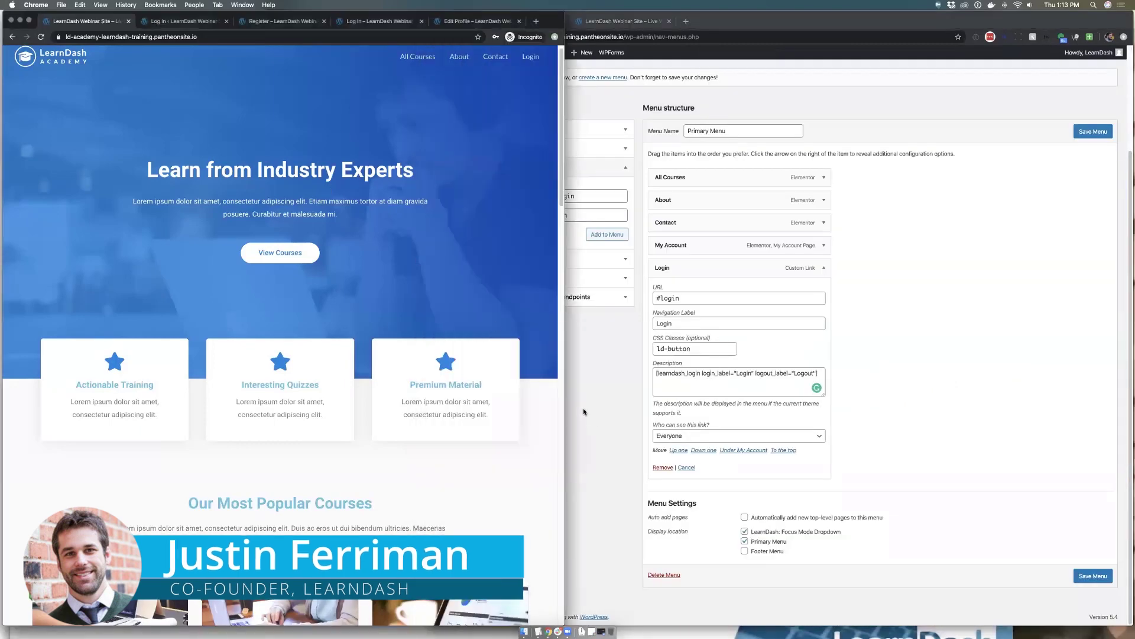
click(781, 17)
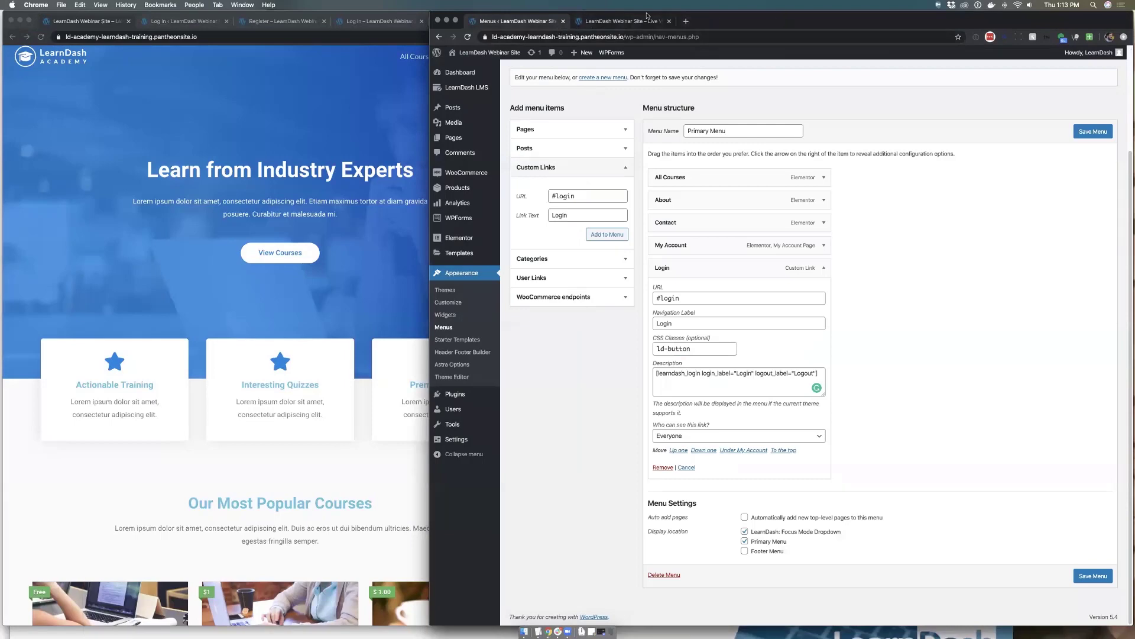
drag(557, 32, 549, 135)
click(749, 88)
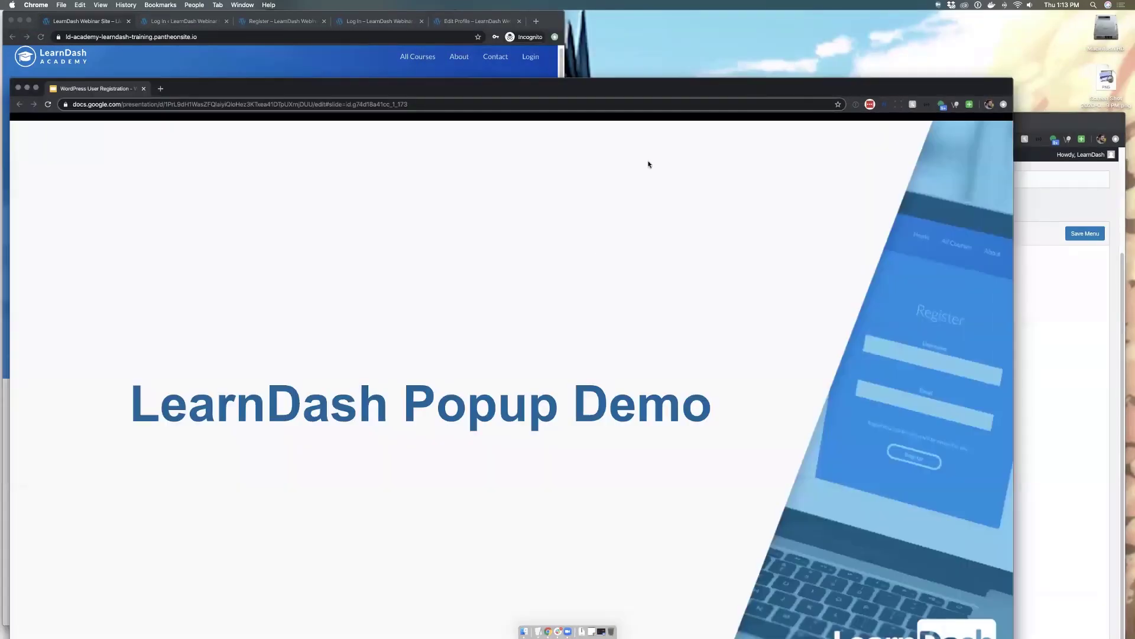
Show the LearnDash 3.0 Login Popup slide, check its documentation link, and reposition the window.
key(Right)
key(Right)
key(Right)
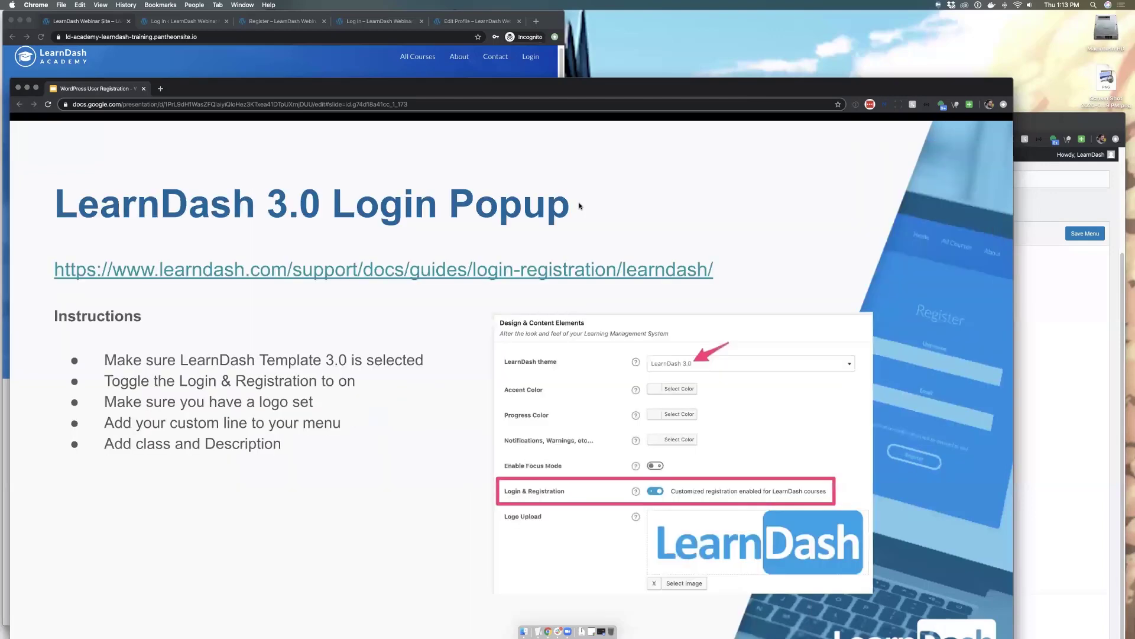
right_click(462, 276)
click(407, 293)
drag(710, 84, 753, 22)
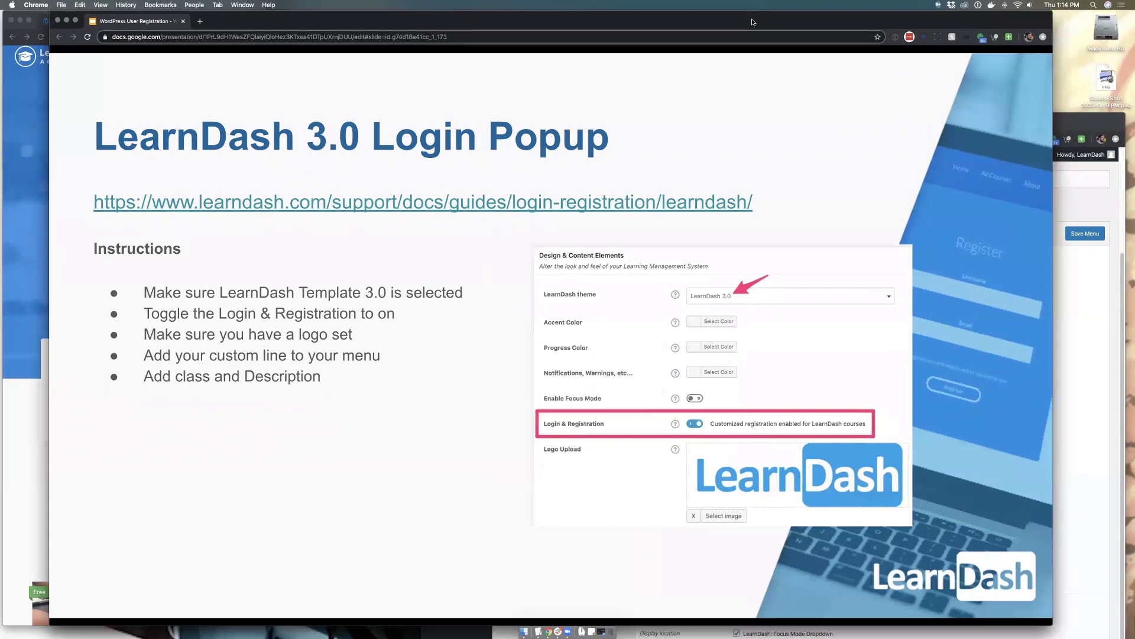